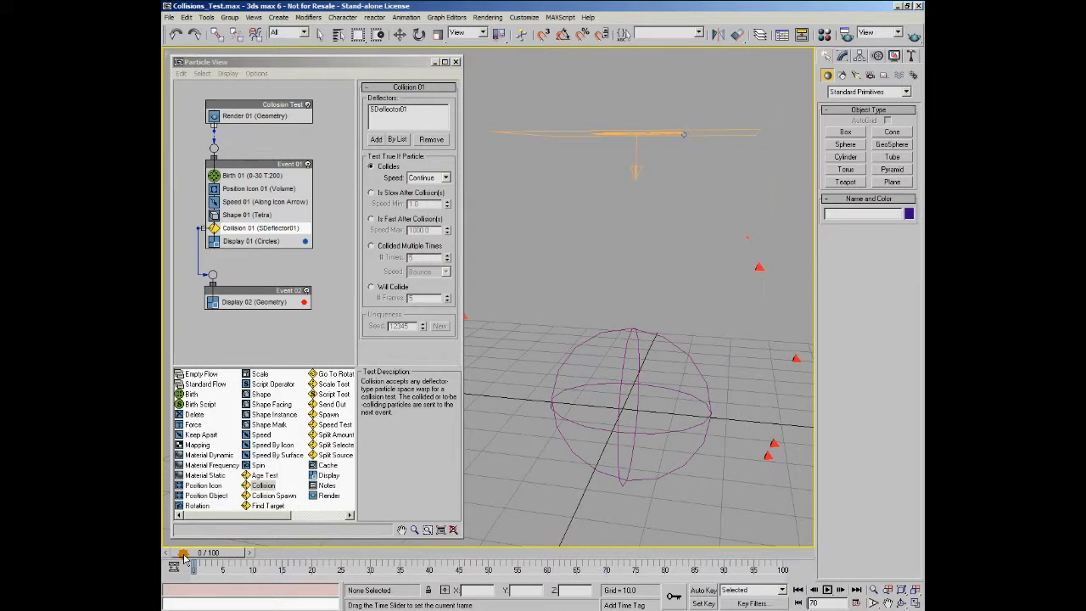
# - Scrub through the animation to preview the particles colliding with the spherical deflector at the Continue speed setting
pyautogui.moveTo(184, 559); pyautogui.dragTo(285, 579)
pyautogui.moveTo(730, 282); pyautogui.dragTo(727, 284, button='middle')
pyautogui.moveTo(243, 555); pyautogui.dragTo(429, 553)
# - Set the Collision 01 test's Collides speed to Stop and scrub the animation to preview the particles
pyautogui.click(445, 178)
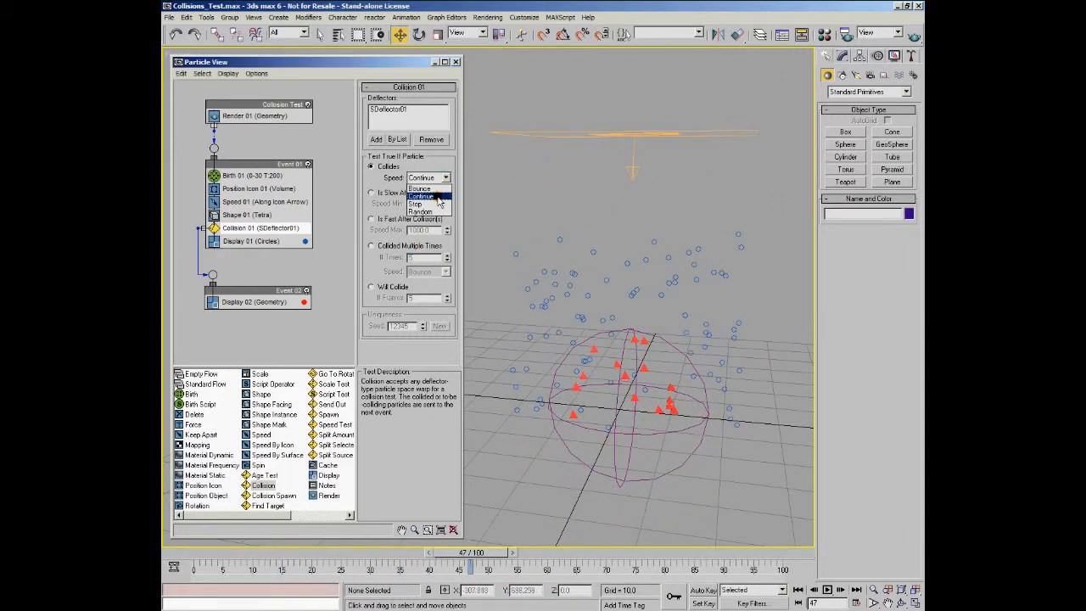
pyautogui.click(424, 205)
pyautogui.click(196, 559)
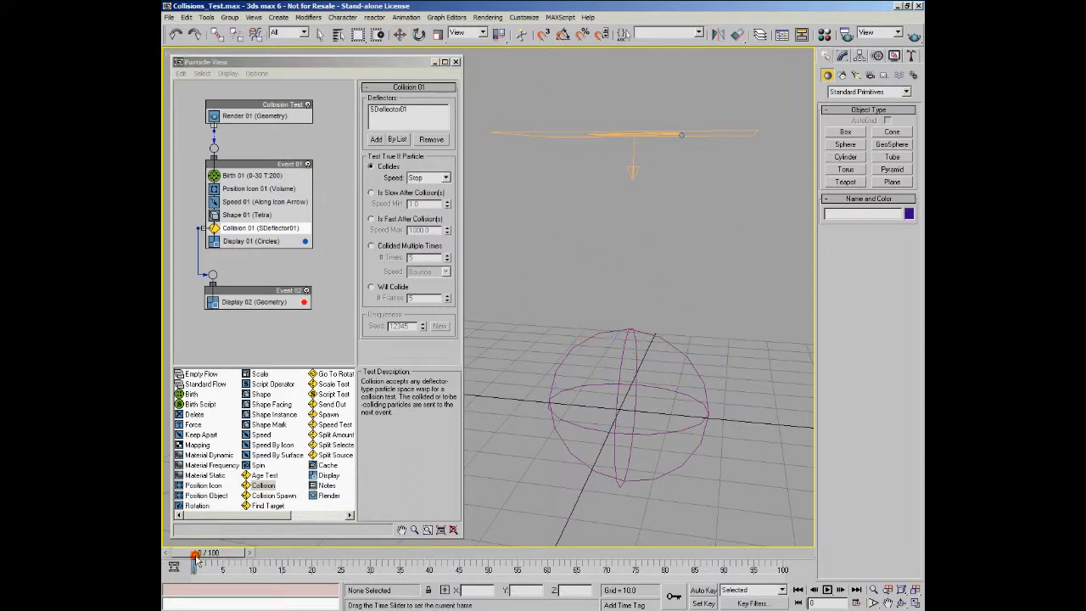
pyautogui.moveTo(202, 568)
pyautogui.mouseDown()
pyautogui.moveTo(577, 588)
pyautogui.moveTo(647, 568)
pyautogui.moveTo(197, 567)
pyautogui.mouseUp()
pyautogui.press('w')
# - Set the Collision 01 test's Collides speed to Random and scrub the animation to preview the particles
pyautogui.click(445, 177)
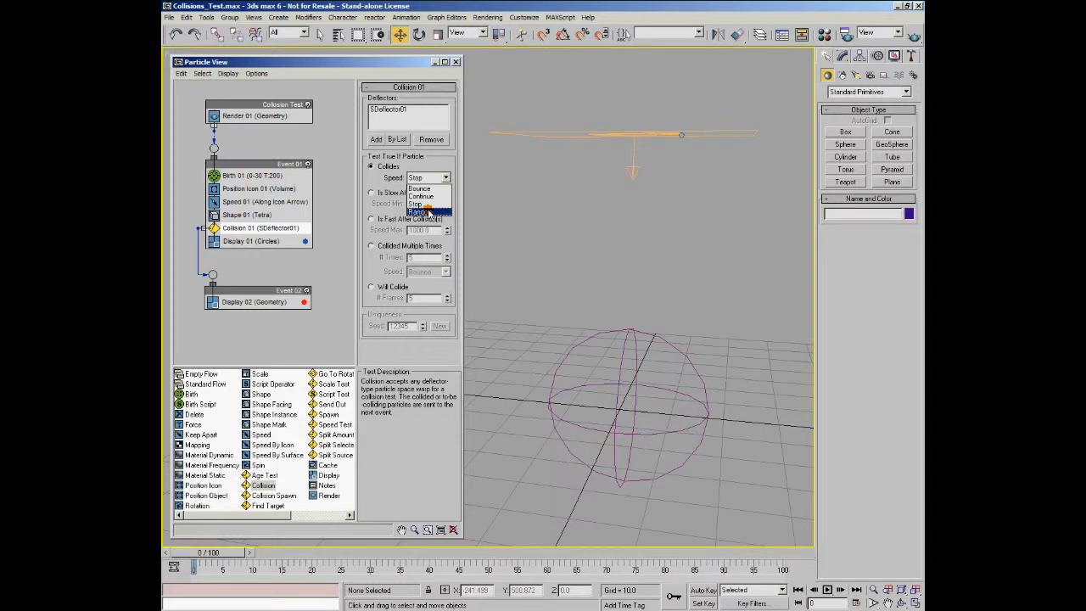
pyautogui.click(429, 212)
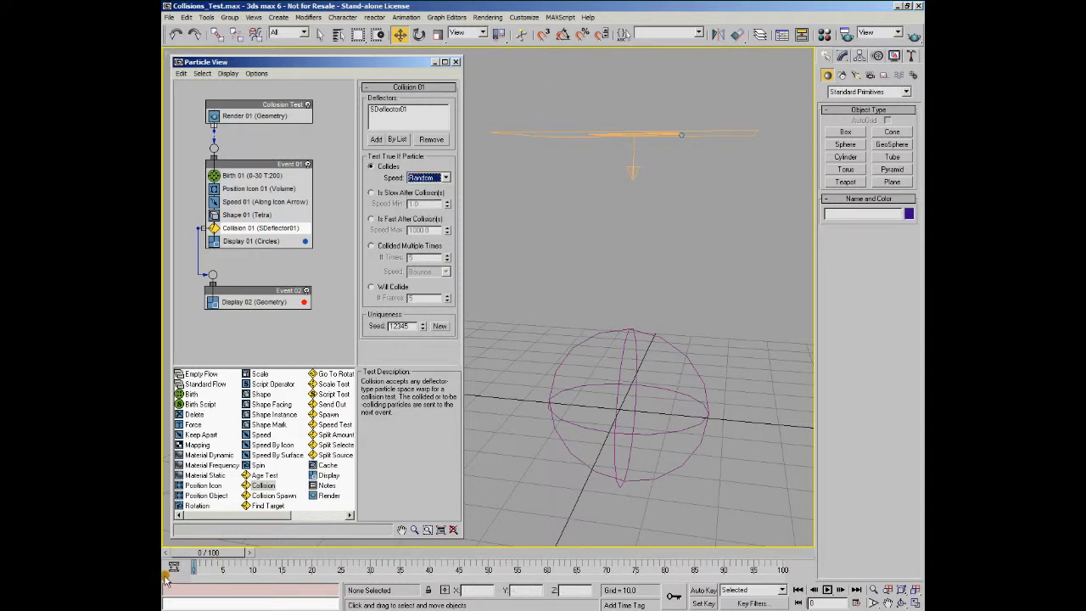
pyautogui.moveTo(195, 553); pyautogui.dragTo(195, 575)
pyautogui.press('w')
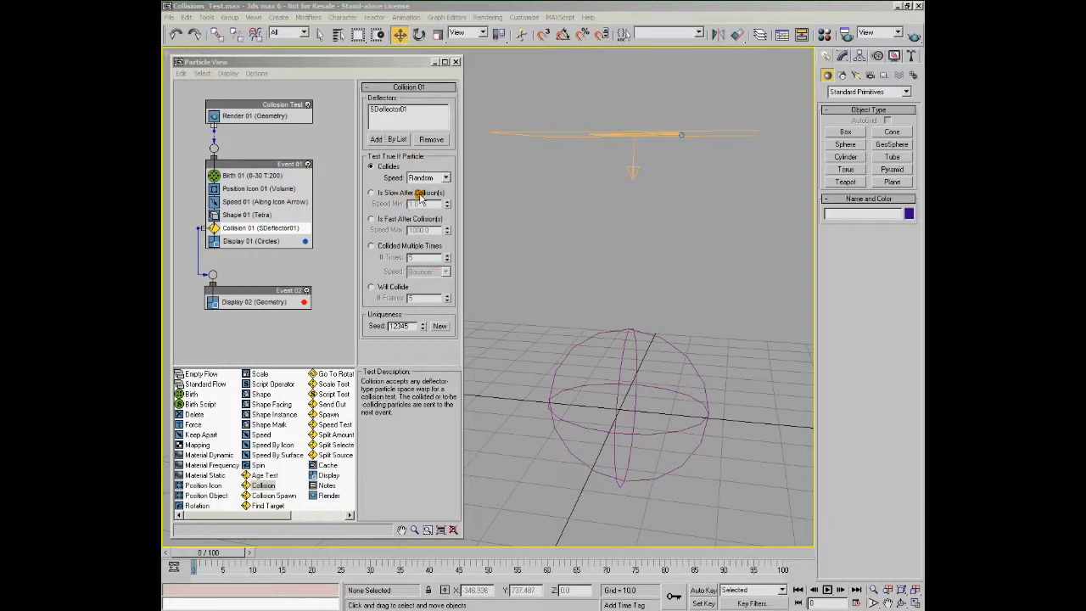
# - Switch the Collision 01 test to Is Slow After Collision(s), preview it, and check the Speed 01 operator's settings
pyautogui.click(380, 193)
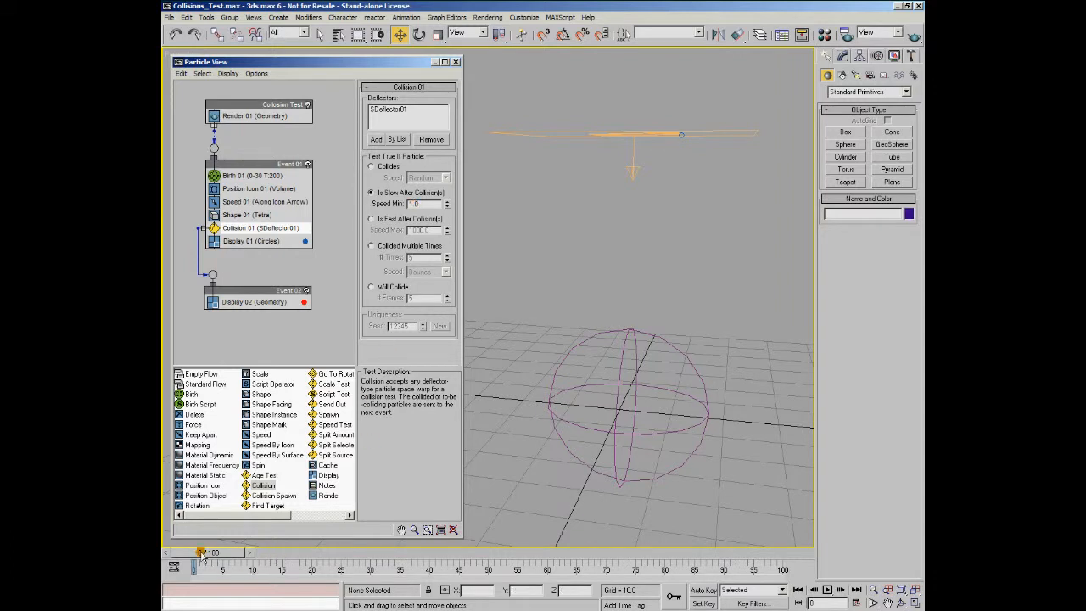
pyautogui.moveTo(195, 552); pyautogui.dragTo(196, 603)
pyautogui.moveTo(213, 555); pyautogui.dragTo(246, 294)
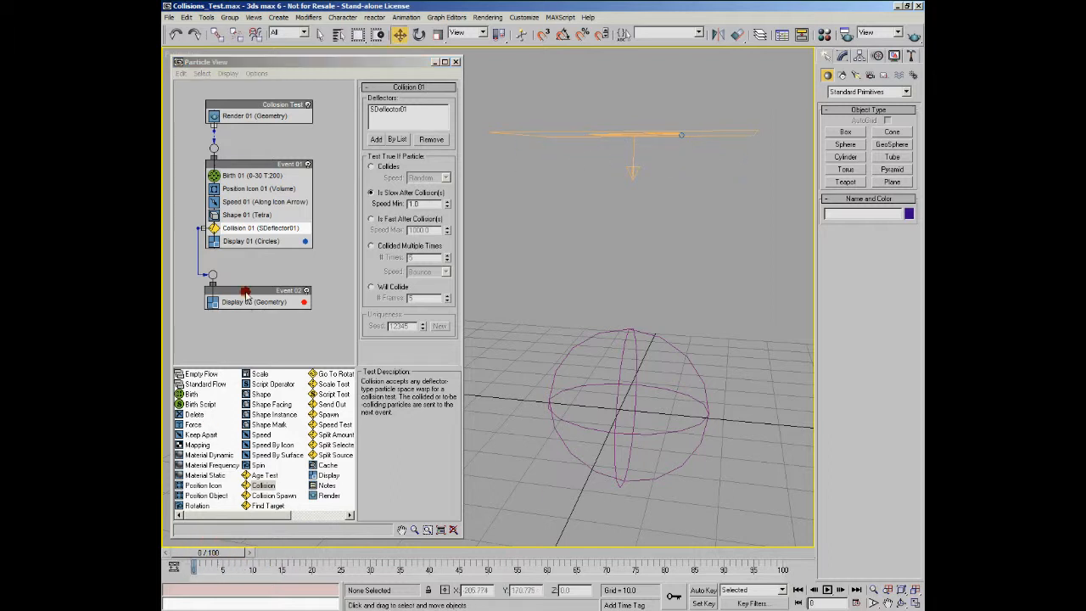
pyautogui.click(273, 202)
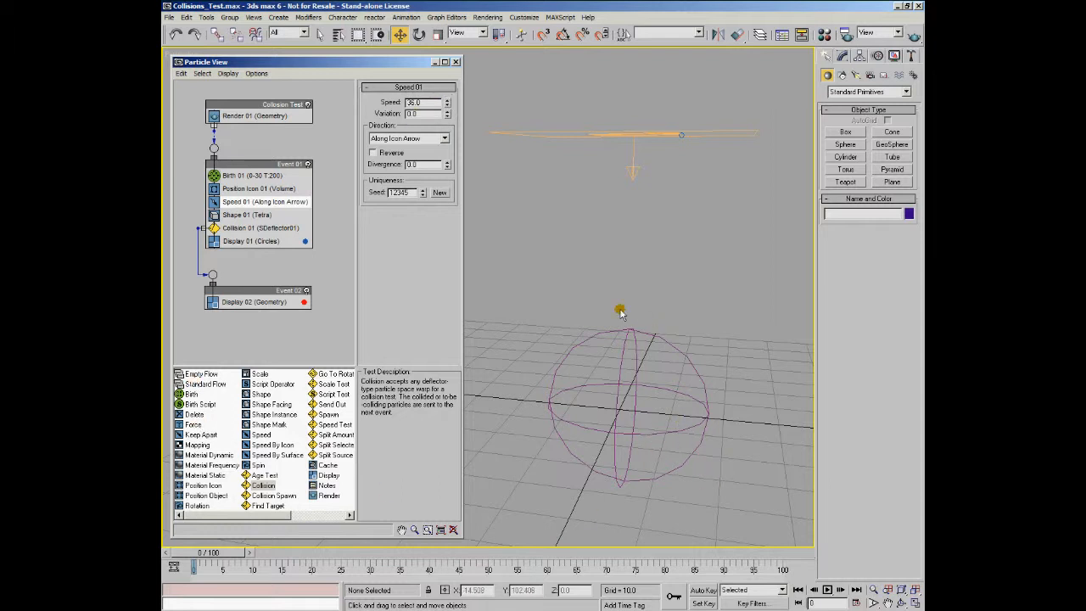
pyautogui.click(241, 229)
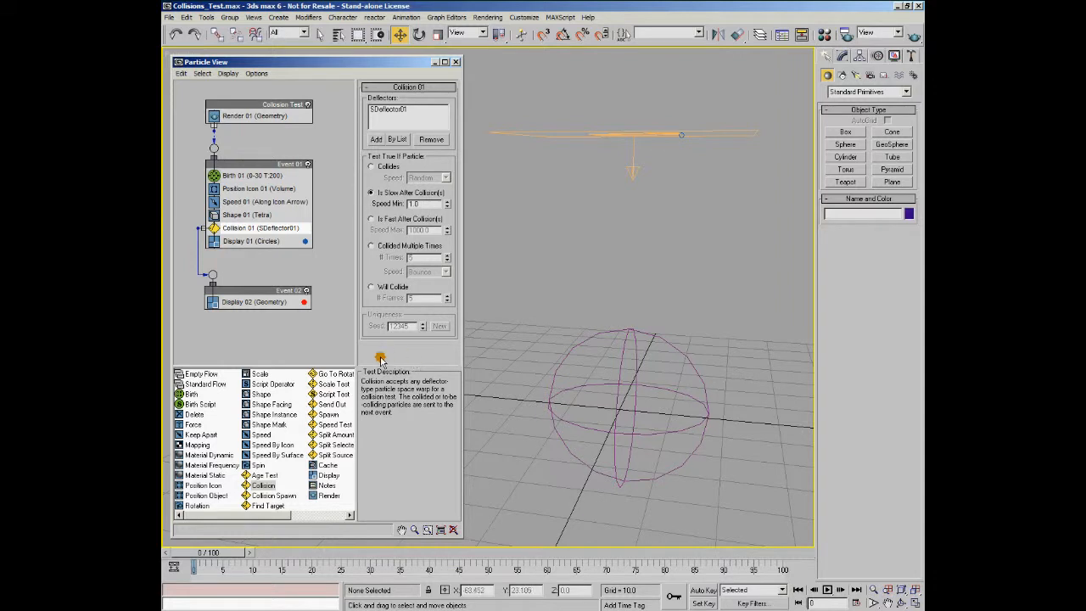
# - At frame 46, set the slow-collision Speed Min to 38.0 and scrub the animation to preview the particles
pyautogui.moveTo(207, 556); pyautogui.dragTo(463, 556)
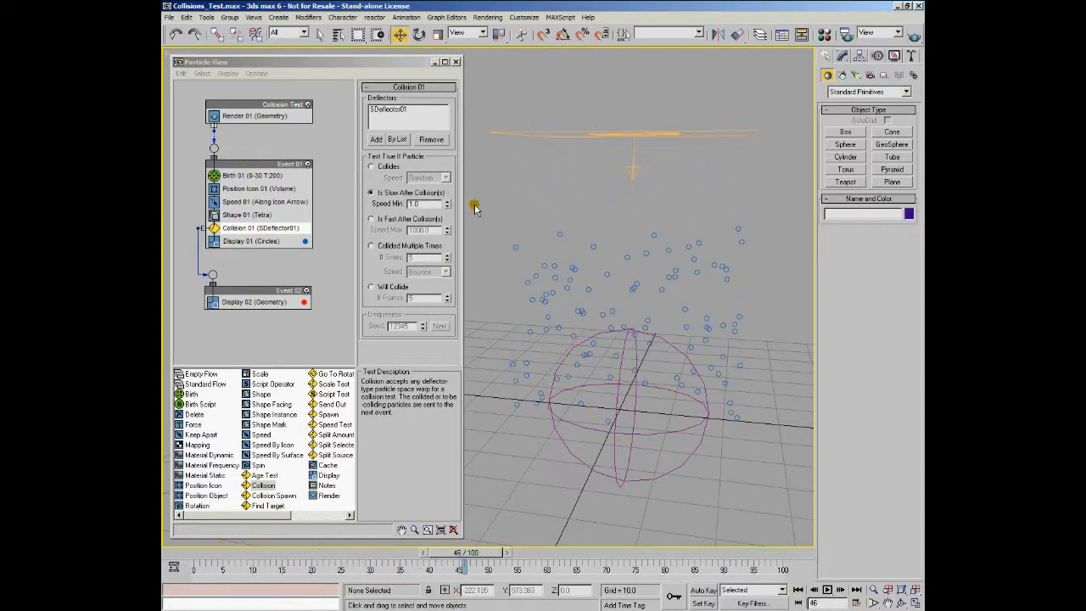
pyautogui.moveTo(447, 207); pyautogui.dragTo(453, 156)
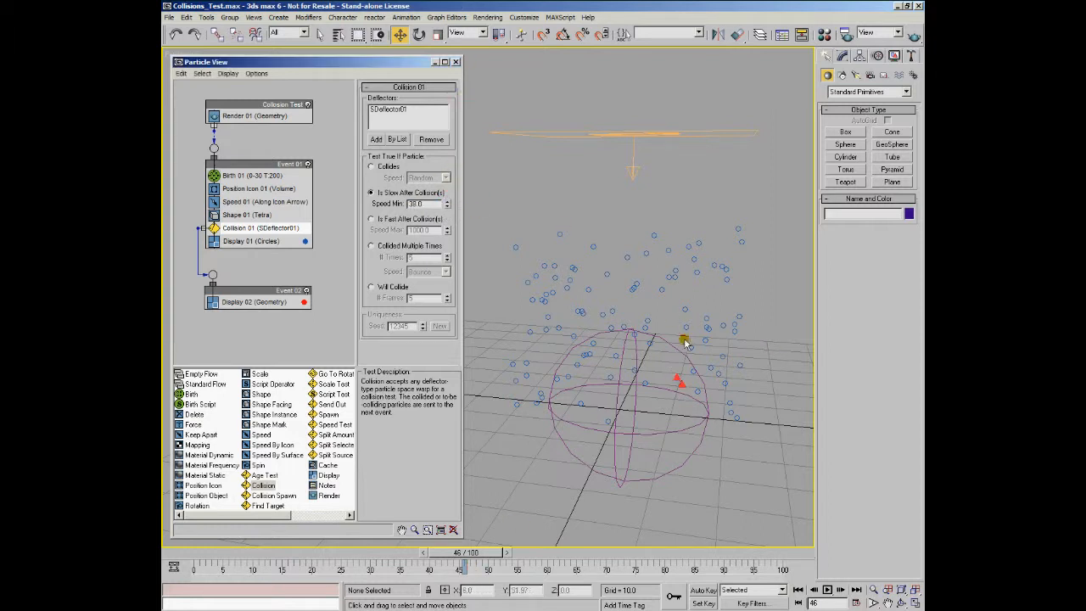
pyautogui.moveTo(195, 562); pyautogui.dragTo(408, 575)
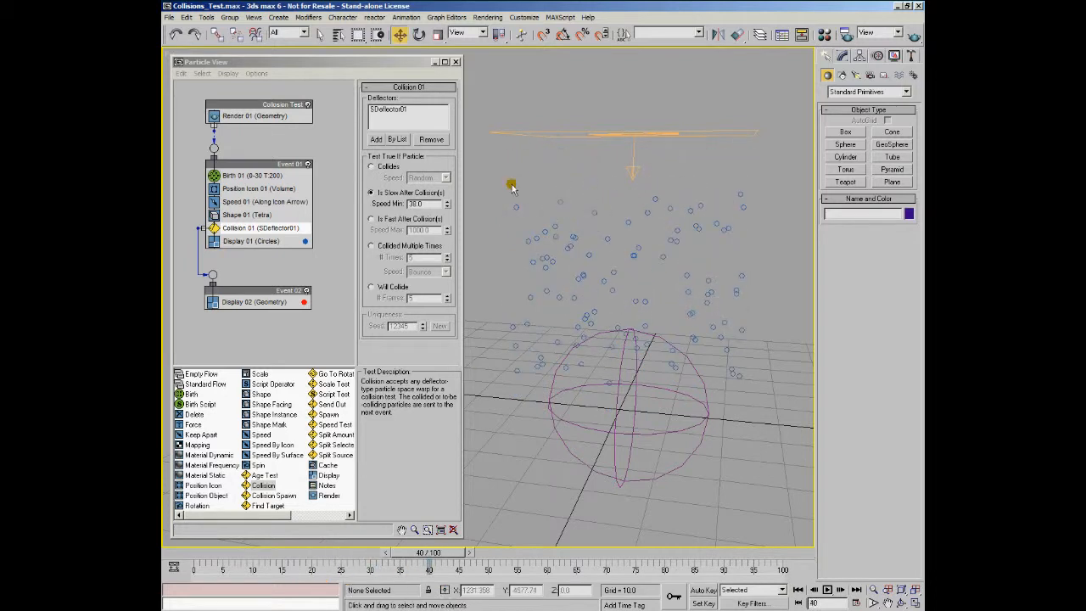
# - Try Speed Min values of 47.7 and 10.0 for the slow-collision test, scrubbing the animation to compare the particles
pyautogui.moveTo(447, 205); pyautogui.dragTo(454, 178)
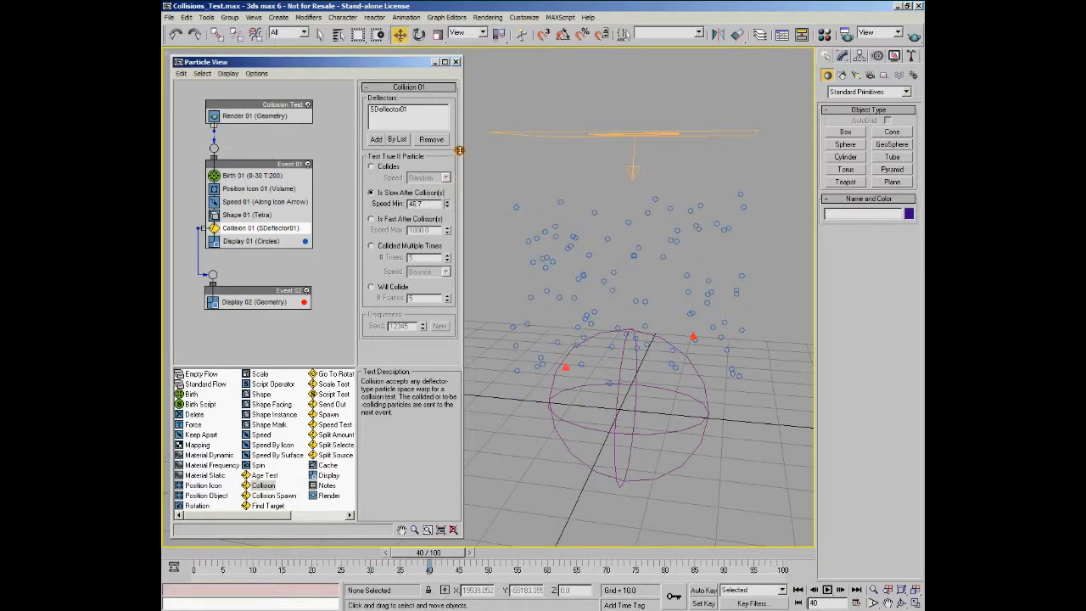
pyautogui.moveTo(193, 566); pyautogui.dragTo(174, 584)
pyautogui.press('w')
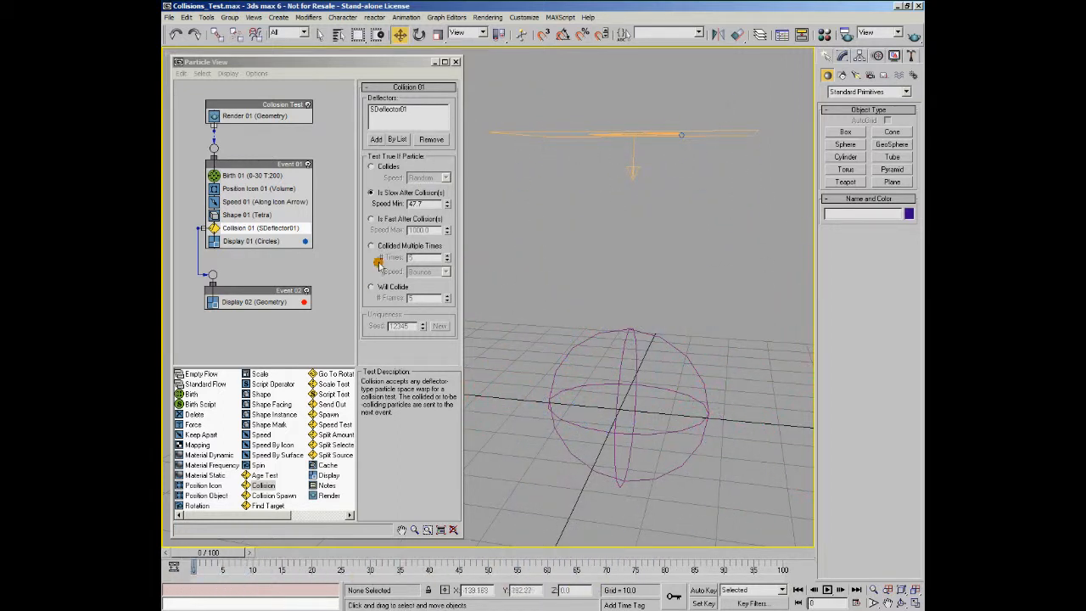
pyautogui.doubleClick(428, 203)
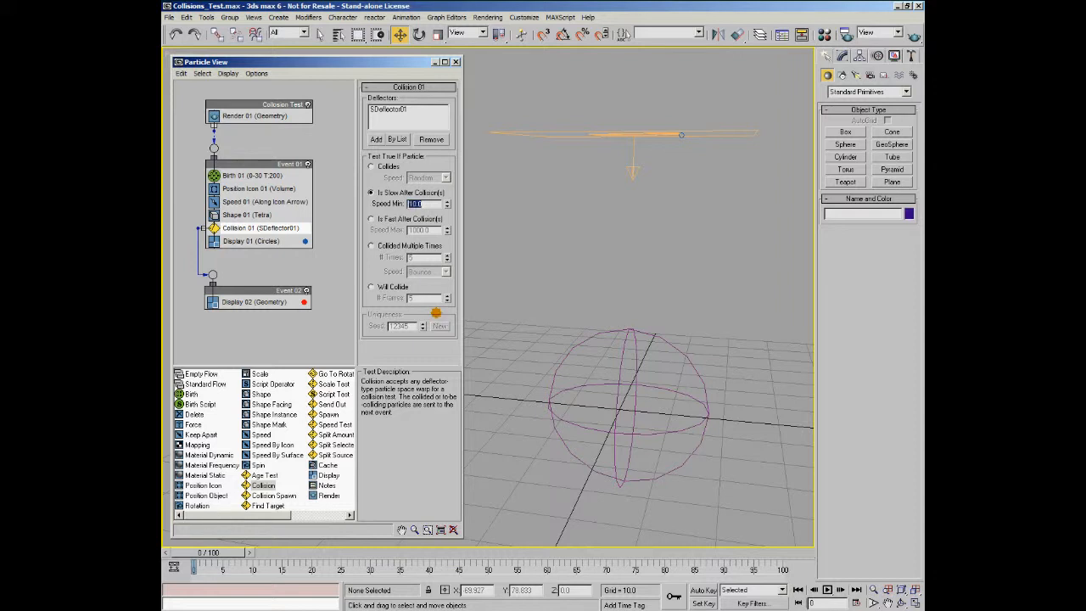
pyautogui.moveTo(227, 567); pyautogui.dragTo(527, 568)
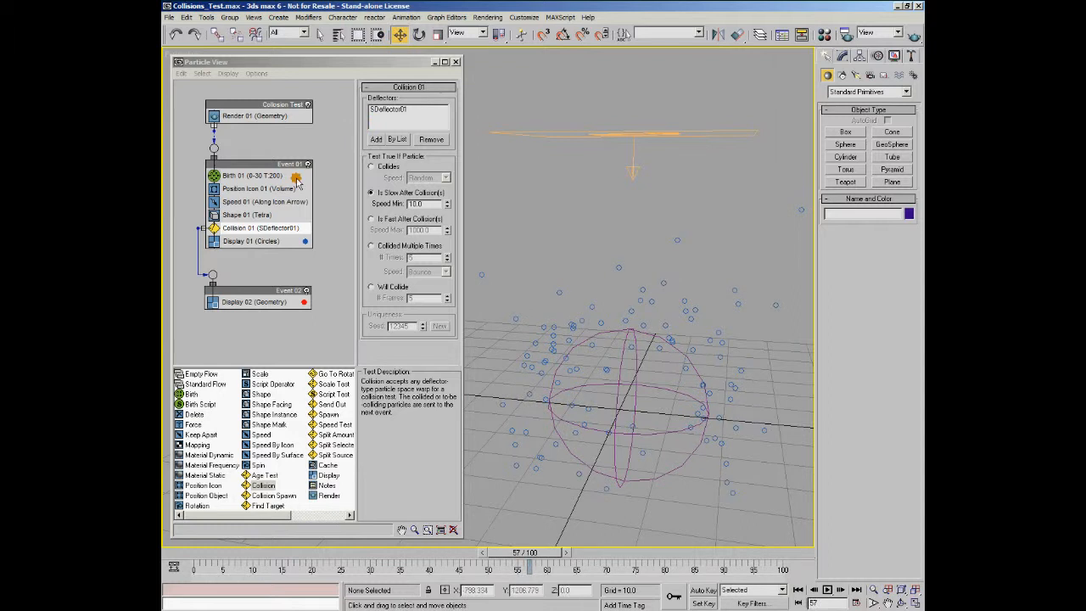
# - Lower the Speed 01 operator's speed to 8.64 and scrub through to frame 100
pyautogui.click(233, 204)
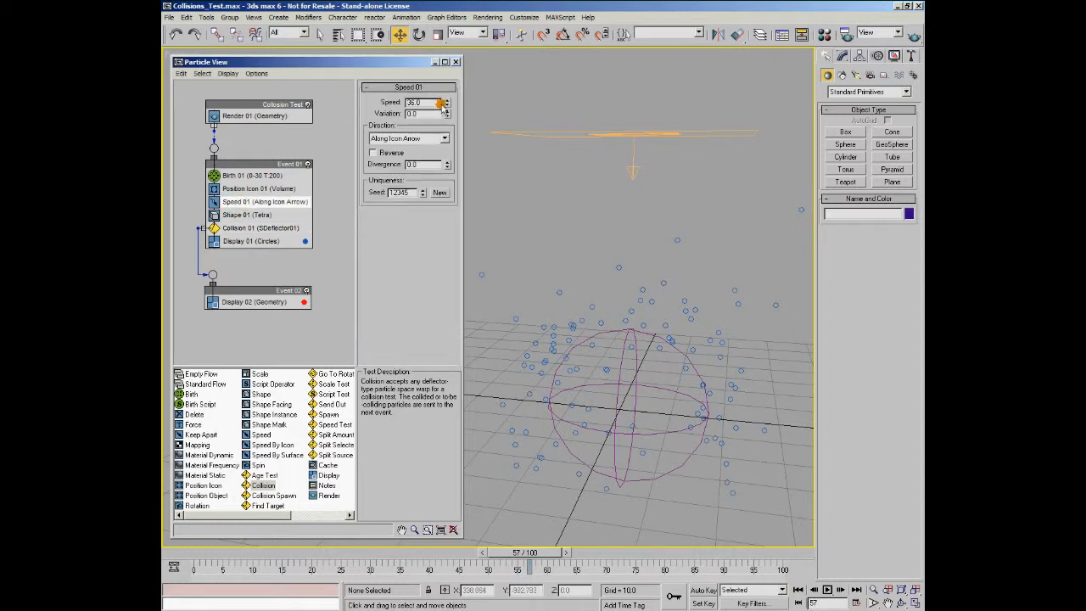
pyautogui.moveTo(447, 102); pyautogui.dragTo(463, 148)
pyautogui.moveTo(184, 556); pyautogui.dragTo(825, 587)
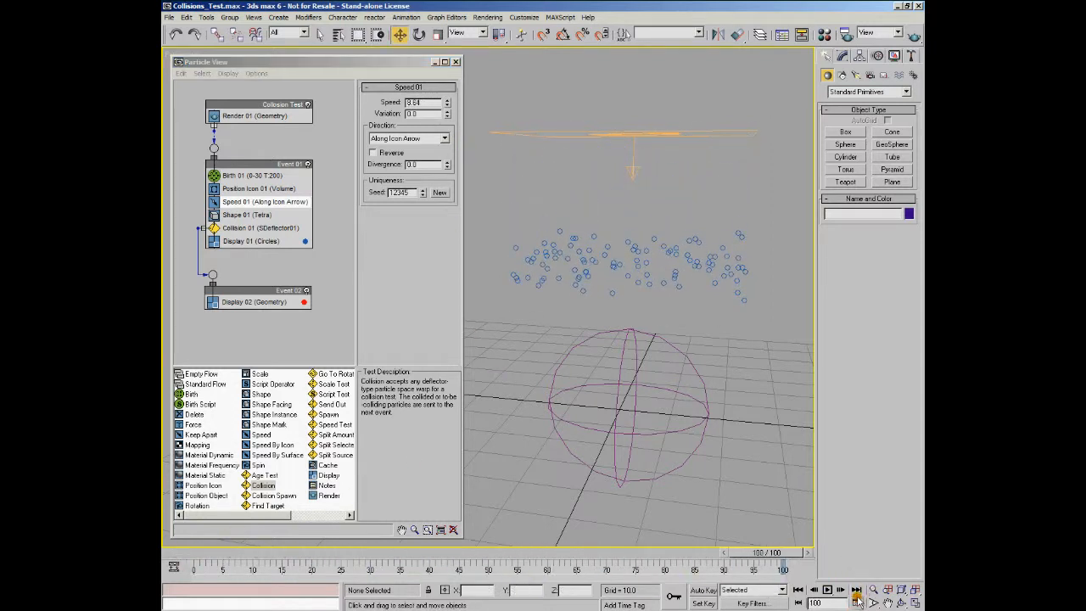
# - Extend the animation's end time to frame 400 and play back the slow-moving particles hitting the deflector
pyautogui.click(859, 601)
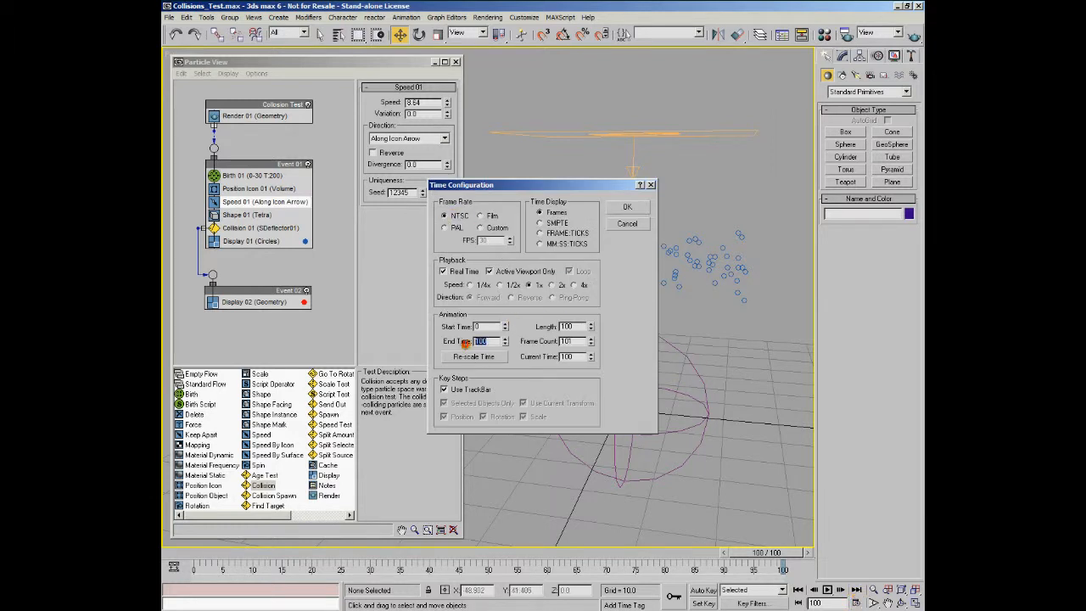
pyautogui.write('400')
pyautogui.press('Return')
pyautogui.click(627, 207)
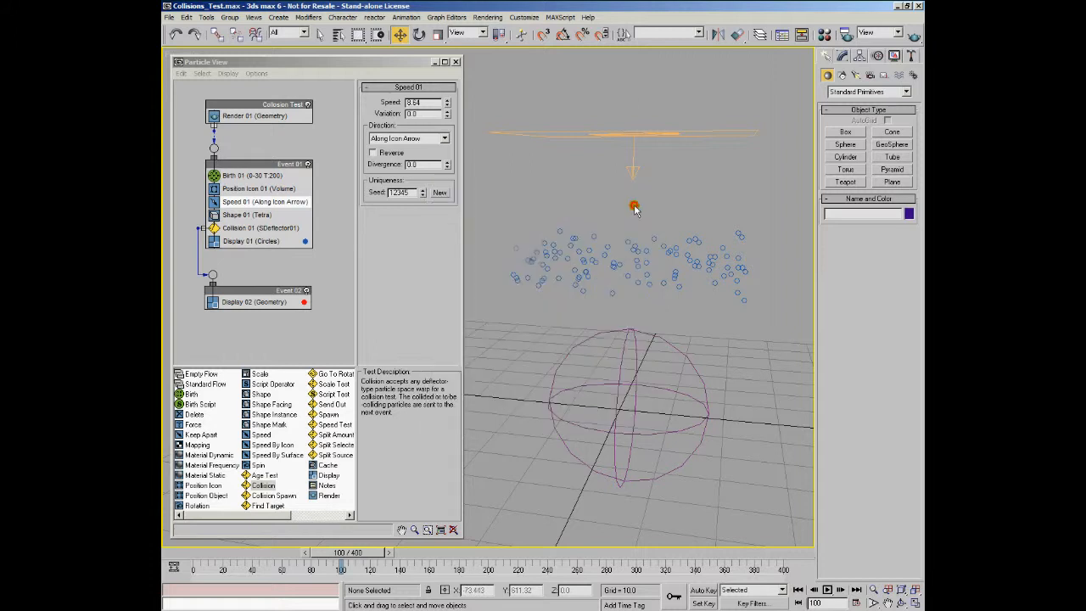
pyautogui.click(834, 594)
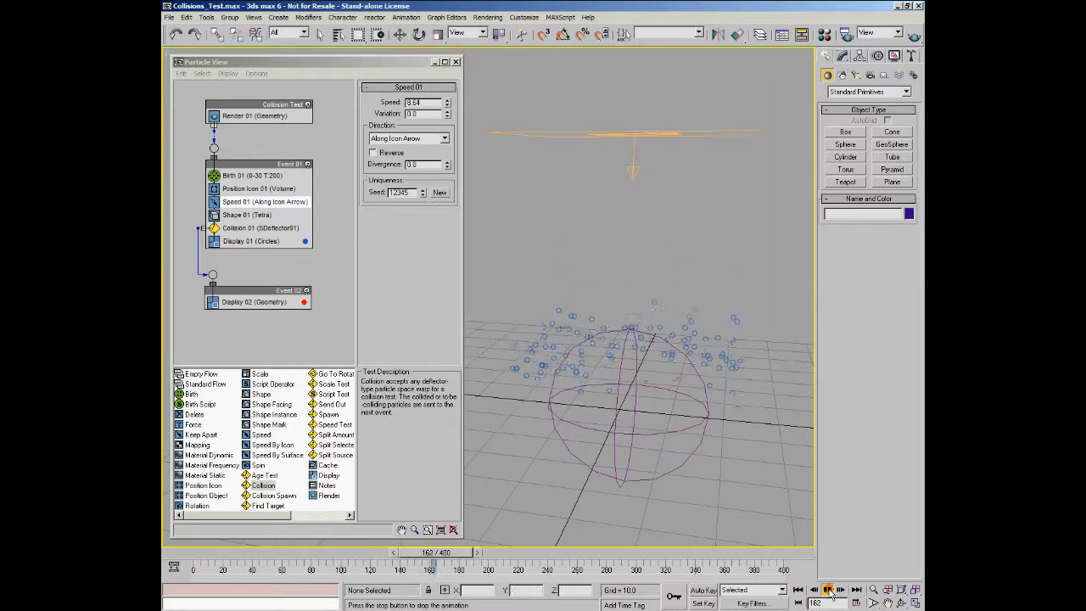
pyautogui.click(829, 592)
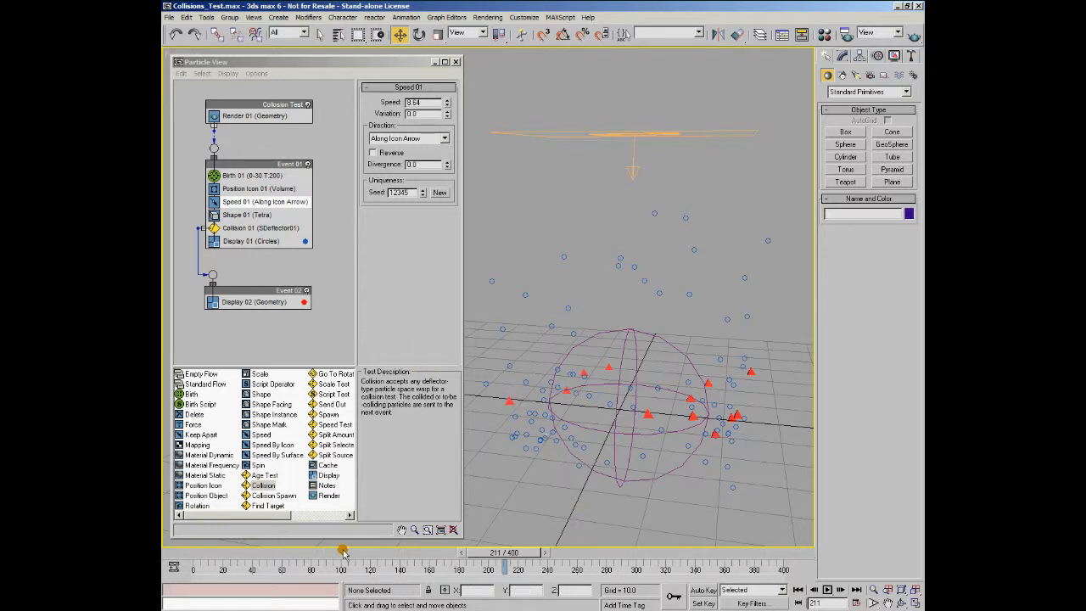
# - Set the Speed 01 operator's speed to 36.0 and scrub from the start to frame 54
pyautogui.moveTo(332, 557); pyautogui.dragTo(194, 560)
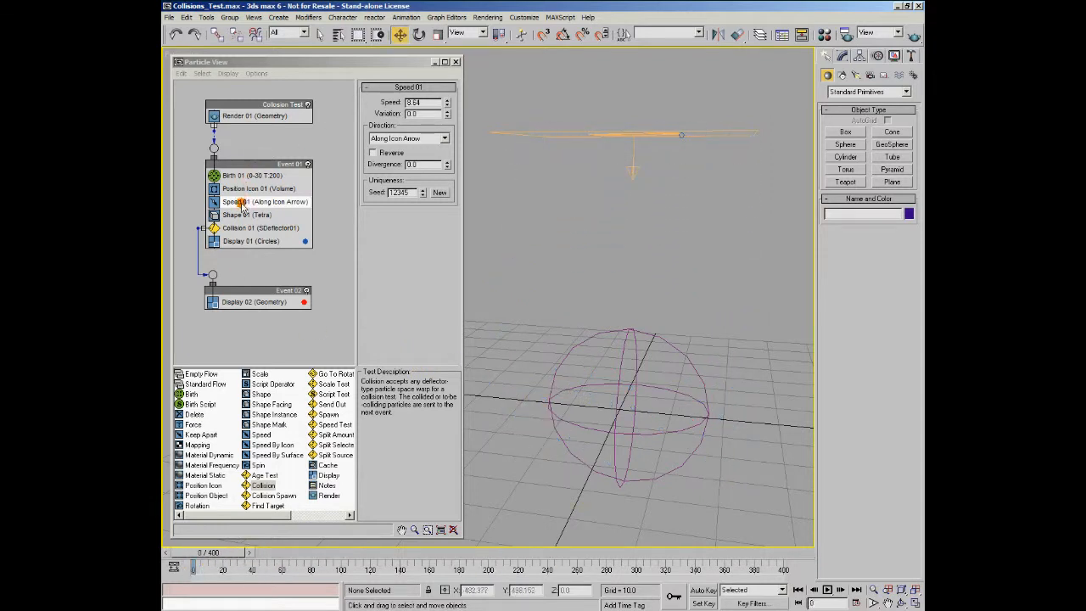
pyautogui.doubleClick(414, 102)
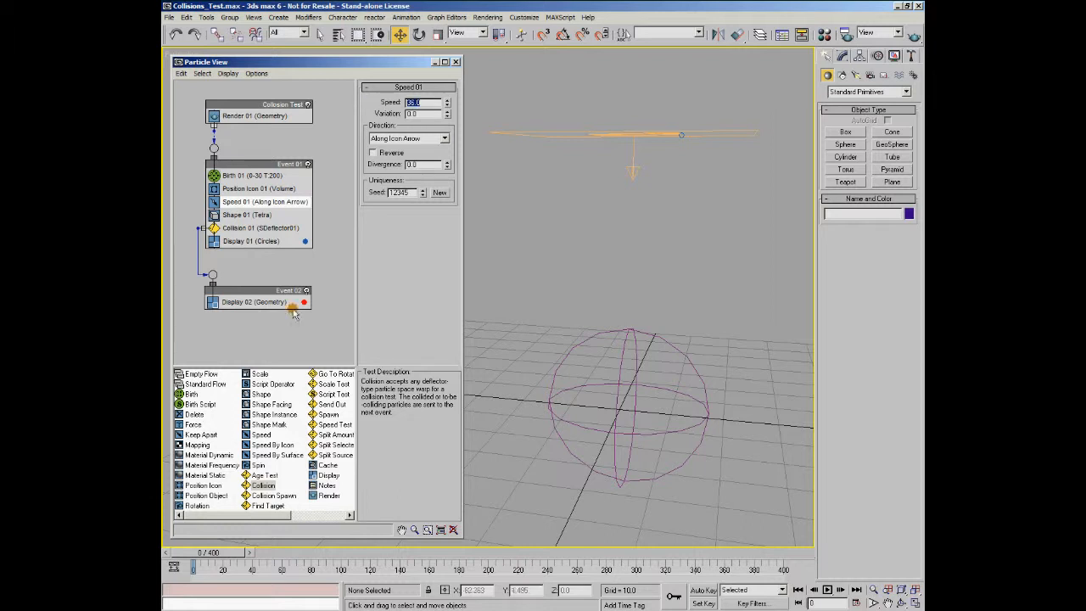
pyautogui.moveTo(209, 554); pyautogui.dragTo(282, 569)
pyautogui.press('w')
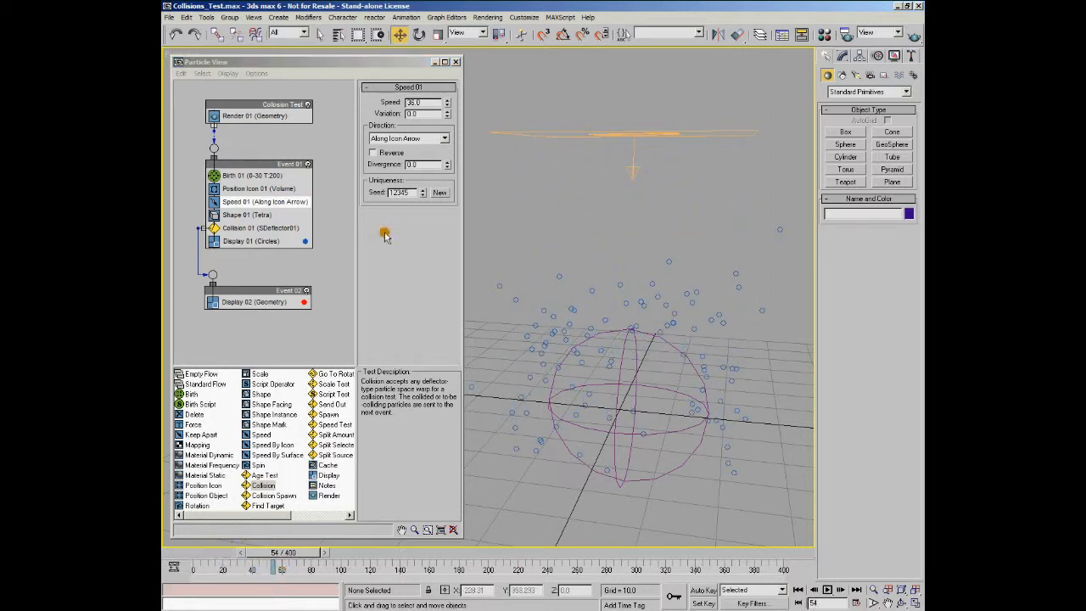
# - Set the Collision 01 test's slow-collision Speed Min to 20.0 and scrub to frame 58
pyautogui.click(236, 228)
pyautogui.doubleClick(424, 204)
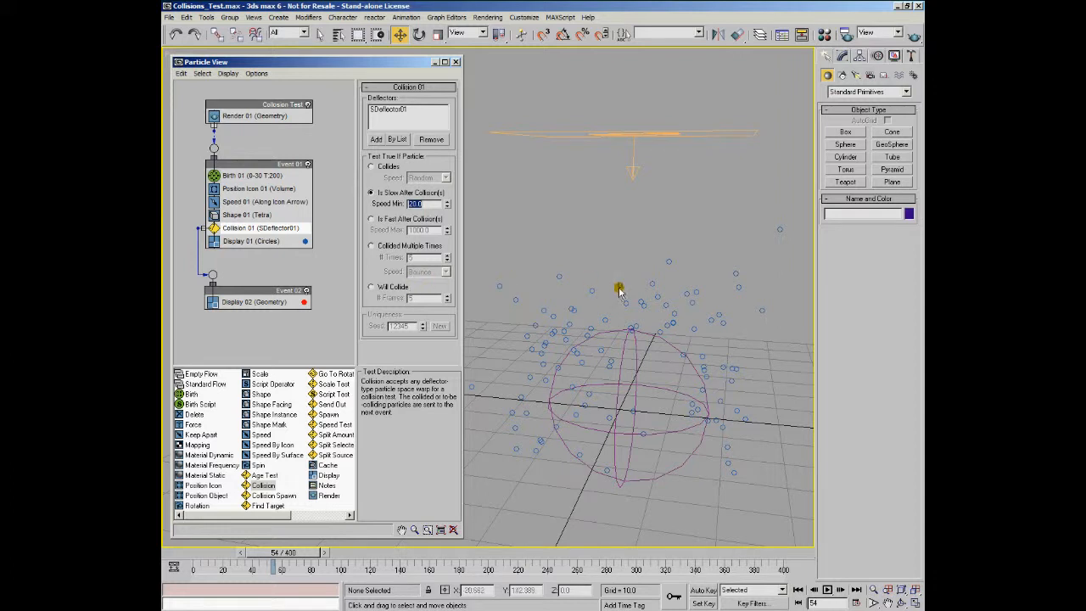
pyautogui.moveTo(294, 553)
pyautogui.mouseDown()
pyautogui.moveTo(319, 561)
pyautogui.moveTo(278, 560)
pyautogui.moveTo(299, 560)
pyautogui.mouseUp()
pyautogui.press('w')
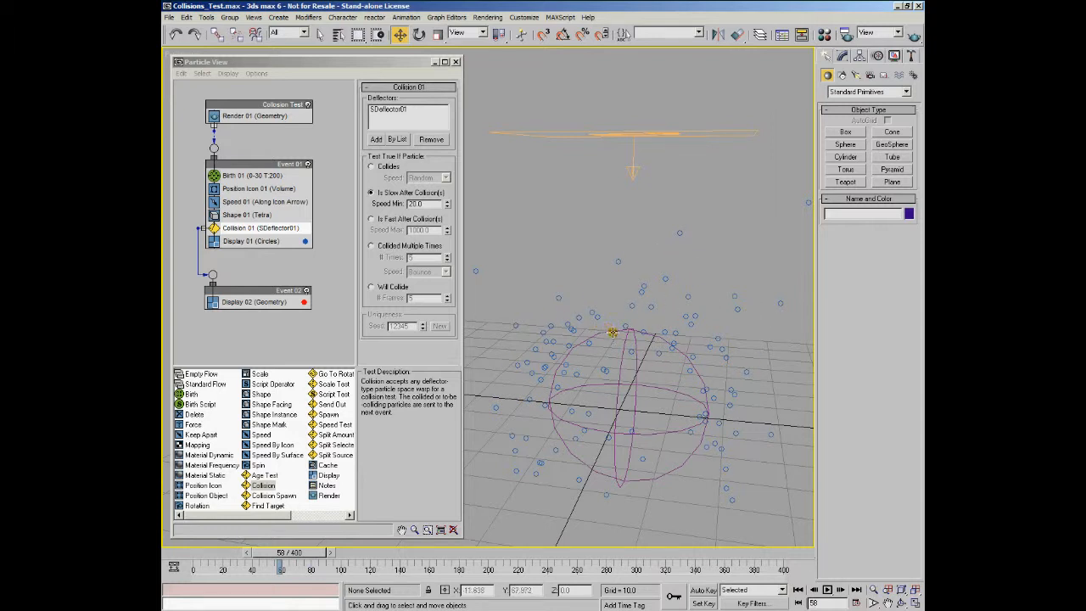
# - Select the spherical deflector SDeflector01 and reduce its particle Bounce in stages to 0.367
pyautogui.click(613, 333)
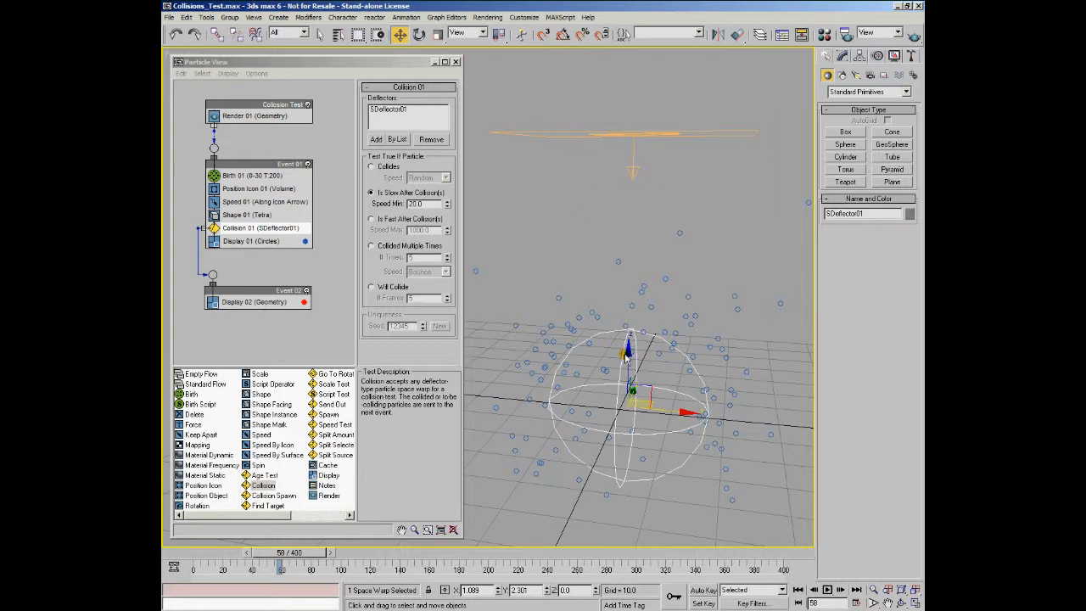
pyautogui.click(849, 56)
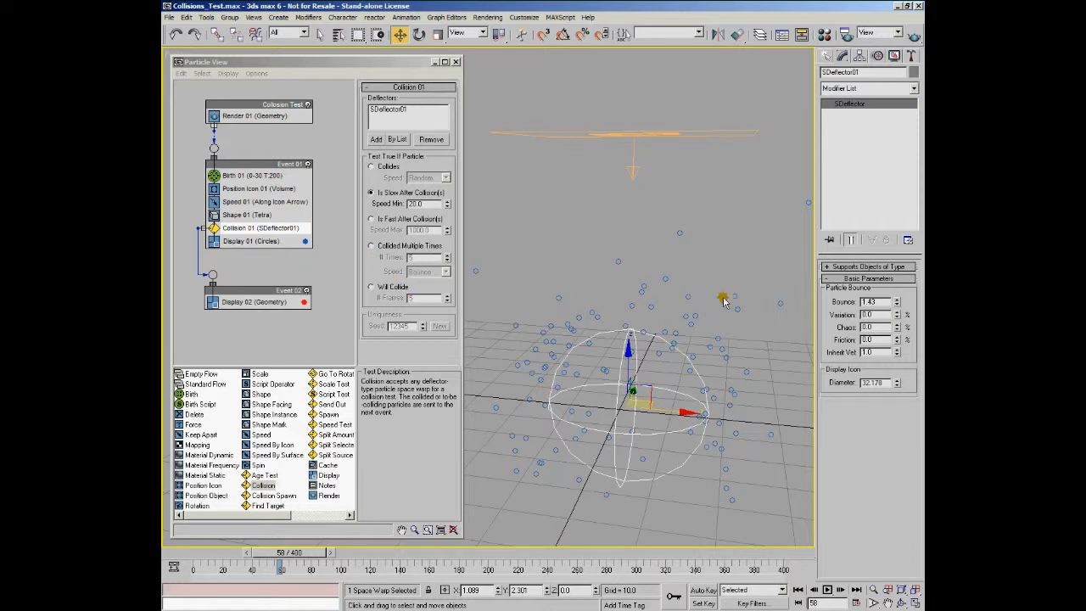
pyautogui.moveTo(898, 305); pyautogui.dragTo(902, 328)
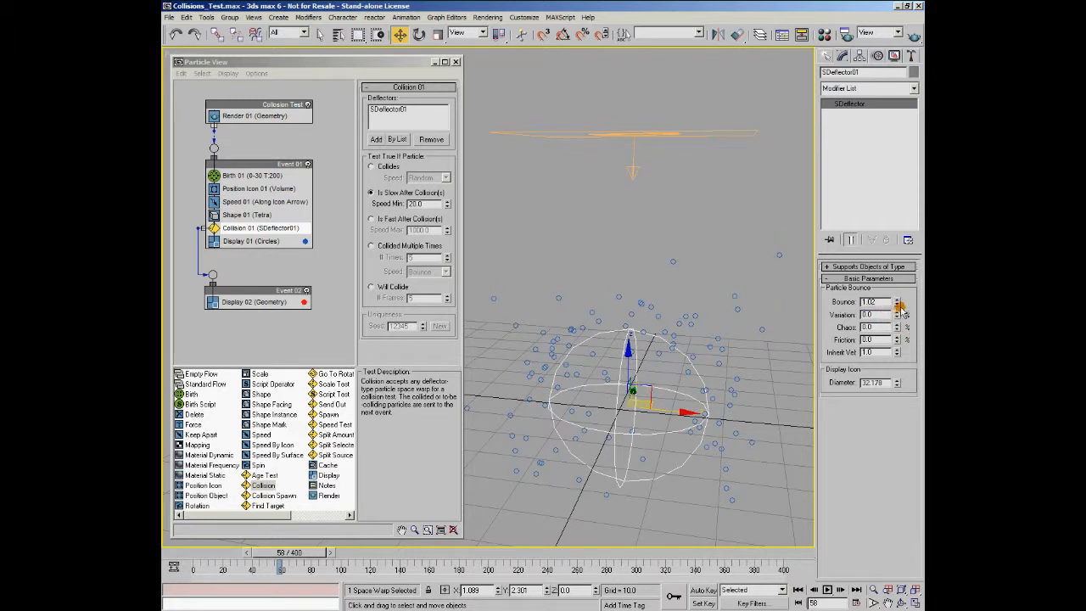
pyautogui.moveTo(898, 303); pyautogui.dragTo(903, 327)
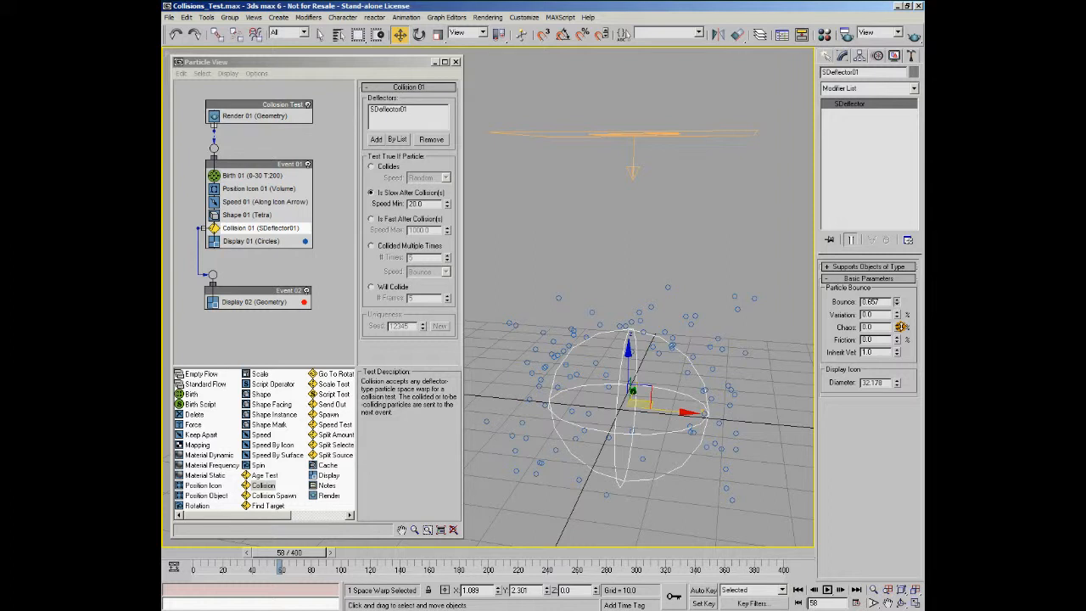
pyautogui.moveTo(901, 327)
pyautogui.mouseDown()
pyautogui.moveTo(903, 367)
pyautogui.moveTo(909, 343)
pyautogui.mouseUp()
# - Switch the Collision 01 test to Is Fast After Collision(s), set Speed Max to 100.0, and scrub to frame 54
pyautogui.moveTo(212, 553); pyautogui.dragTo(193, 577)
pyautogui.press('w')
pyautogui.click(371, 219)
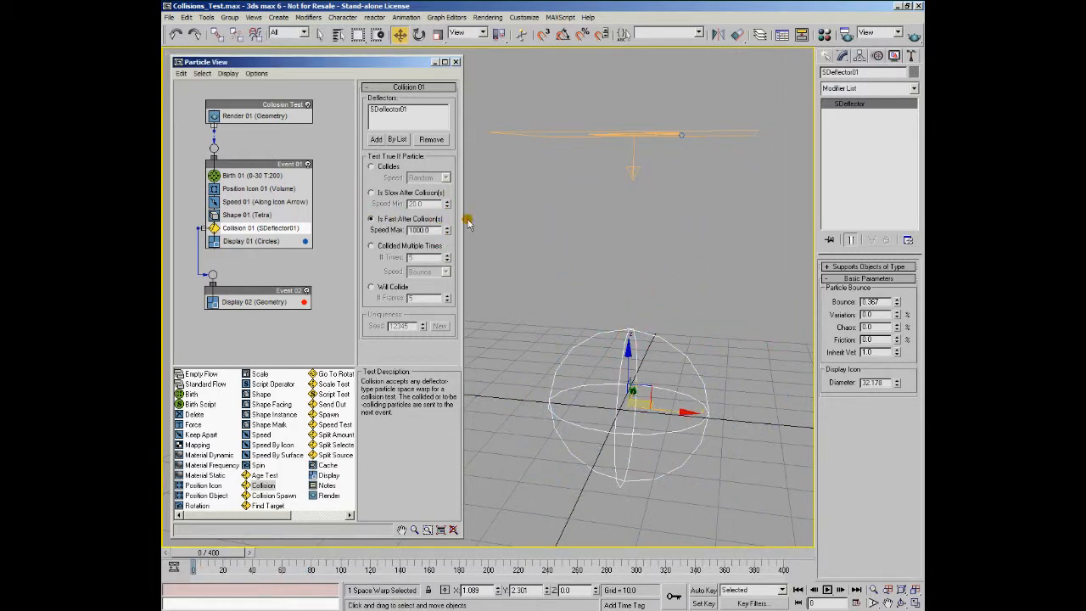
pyautogui.moveTo(224, 554); pyautogui.dragTo(301, 573)
pyautogui.press('w')
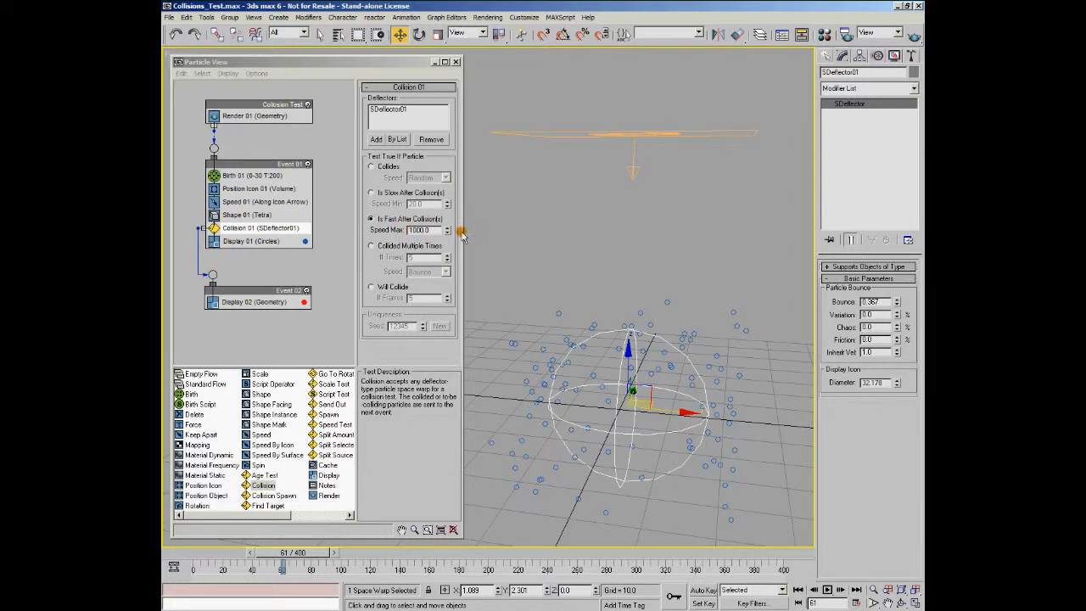
pyautogui.moveTo(431, 230); pyautogui.dragTo(378, 230)
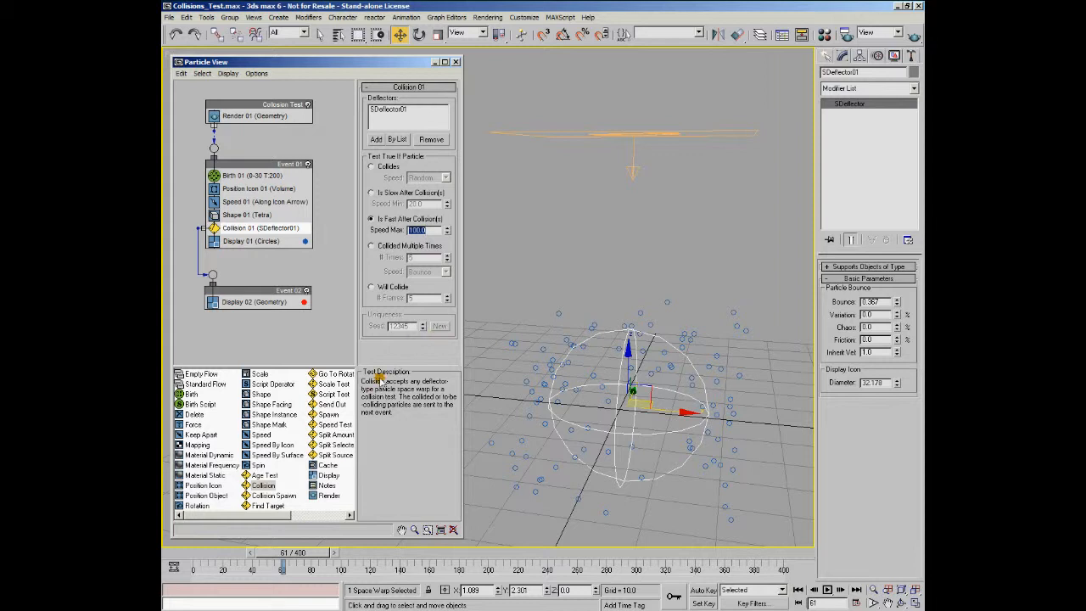
pyautogui.moveTo(288, 564)
pyautogui.mouseDown()
pyautogui.moveTo(204, 567)
pyautogui.moveTo(283, 567)
pyautogui.mouseUp()
# - Reselect the spherical deflector SDeflector01 and raise its particle Bounce to 2.987
pyautogui.click(692, 472)
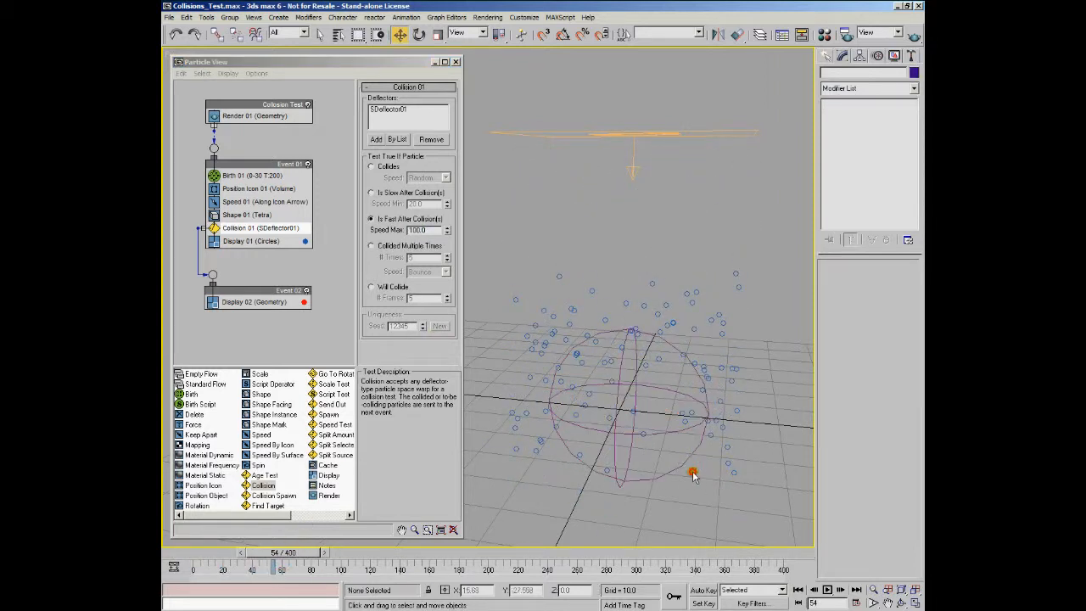
pyautogui.click(684, 463)
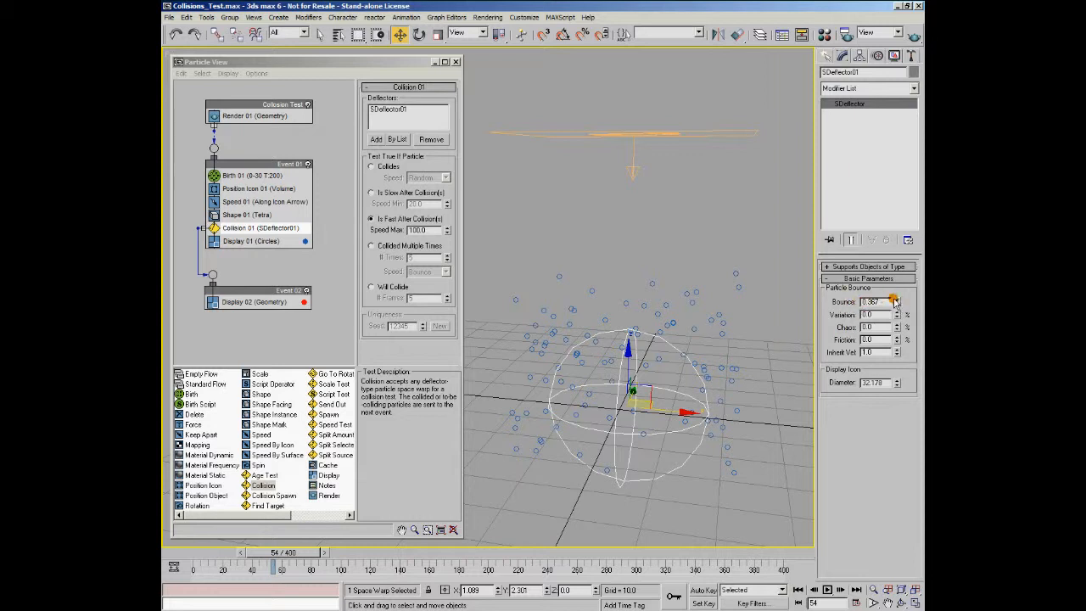
pyautogui.moveTo(898, 302); pyautogui.dragTo(909, 219)
pyautogui.moveTo(898, 302); pyautogui.dragTo(902, 290)
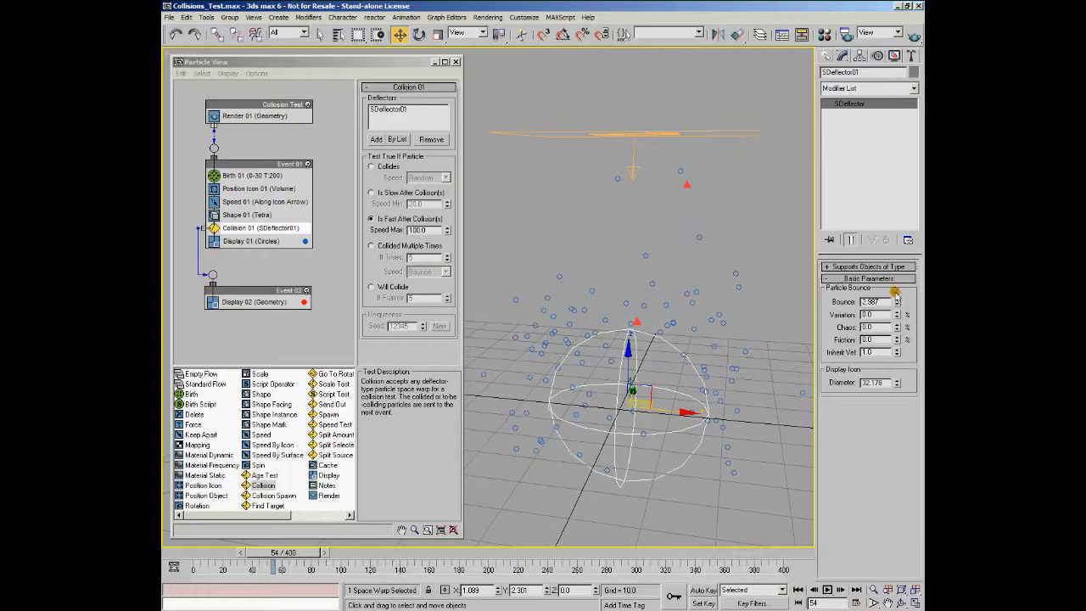